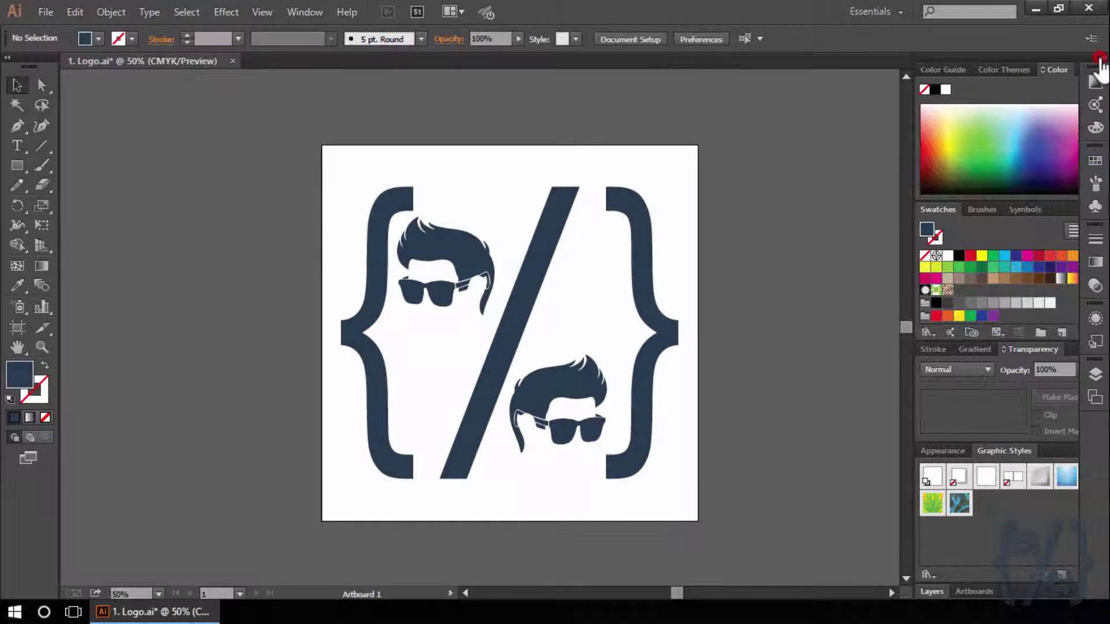
- Collapse the right-hand panel dock to a narrow icon strip using its double-arrow
{"action": "left_click", "coordinate": [1102, 59]}
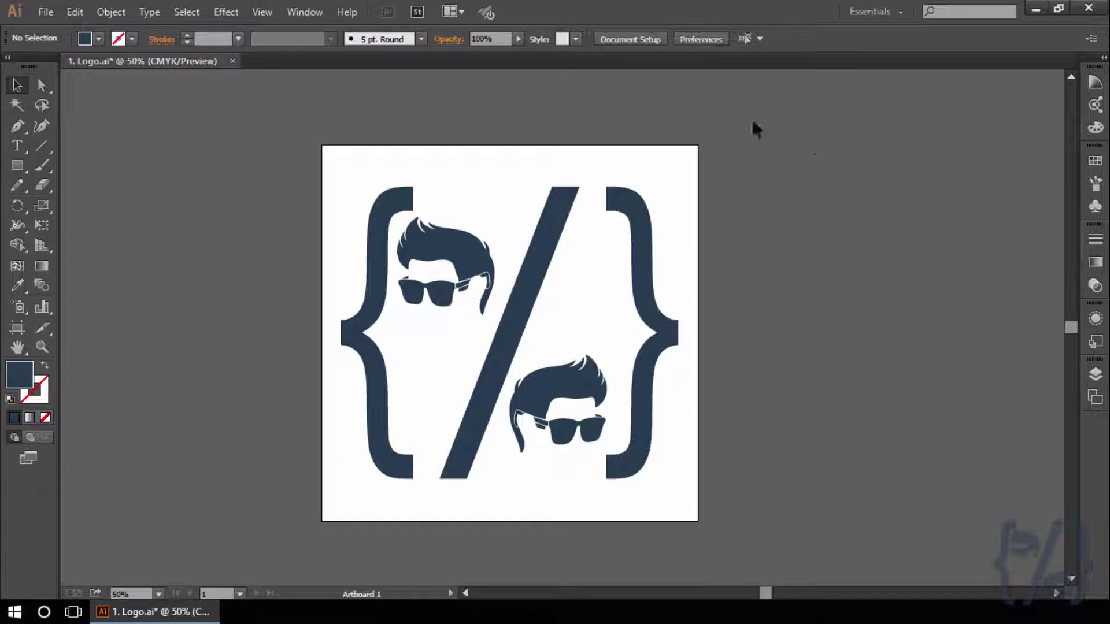
{"action": "left_click", "coordinate": [1103, 57]}
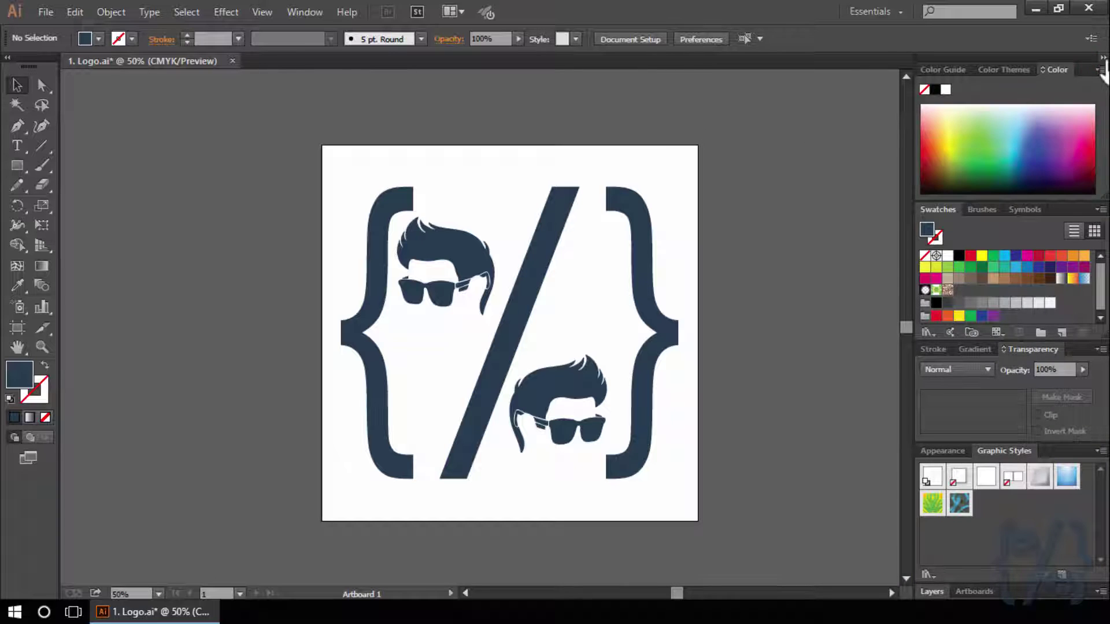
{"action": "left_click", "coordinate": [1103, 57]}
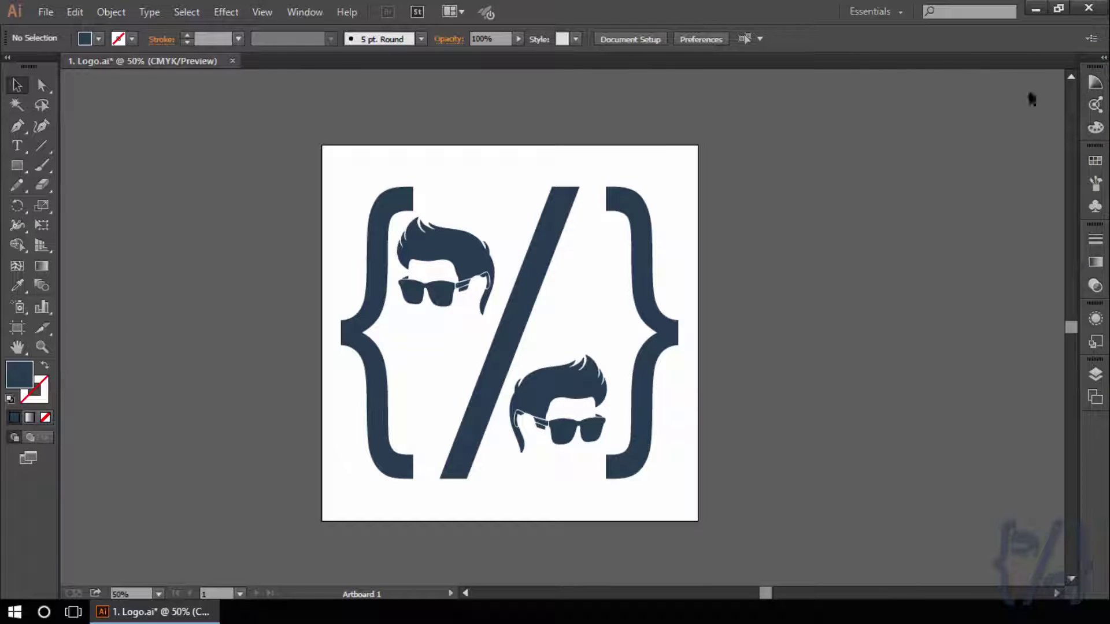
{"action": "left_click", "coordinate": [1092, 83]}
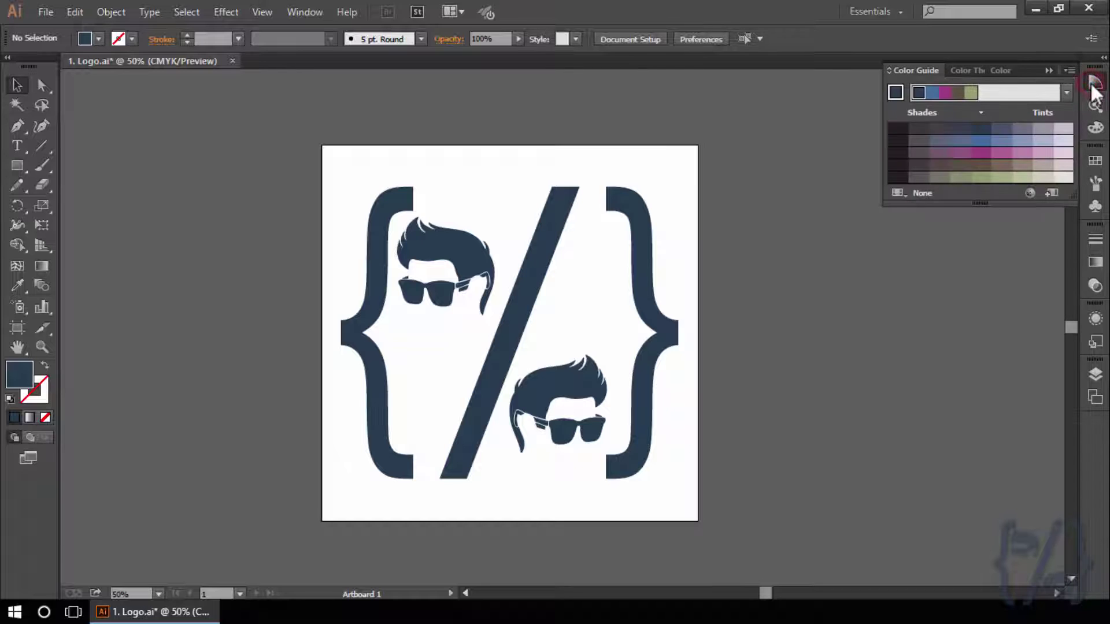
{"action": "left_click", "coordinate": [1095, 128]}
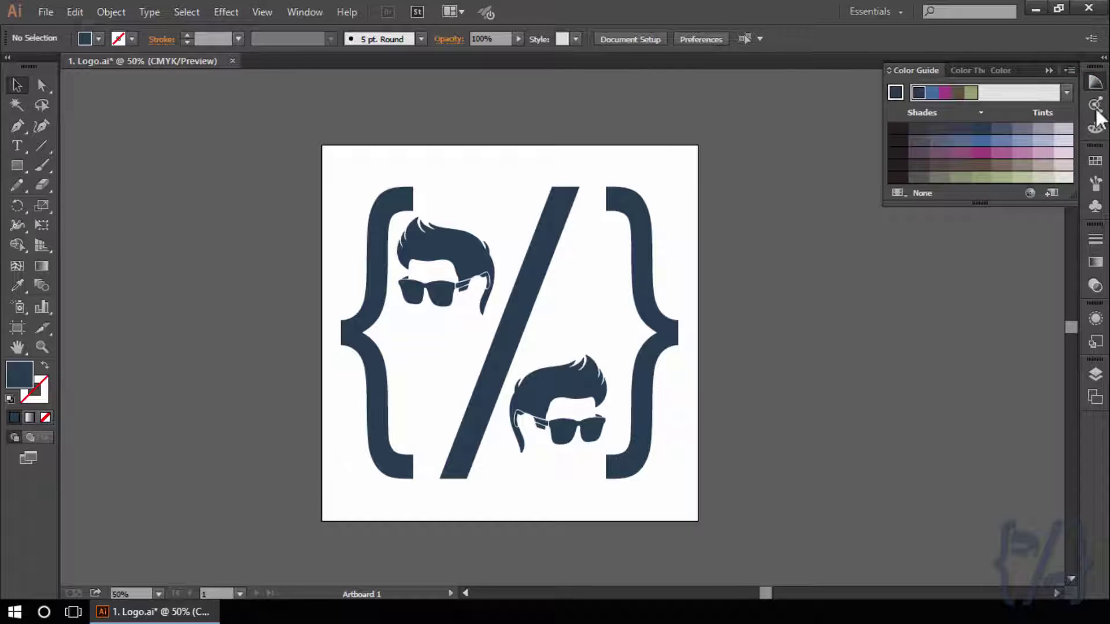
{"action": "left_click", "coordinate": [1094, 160]}
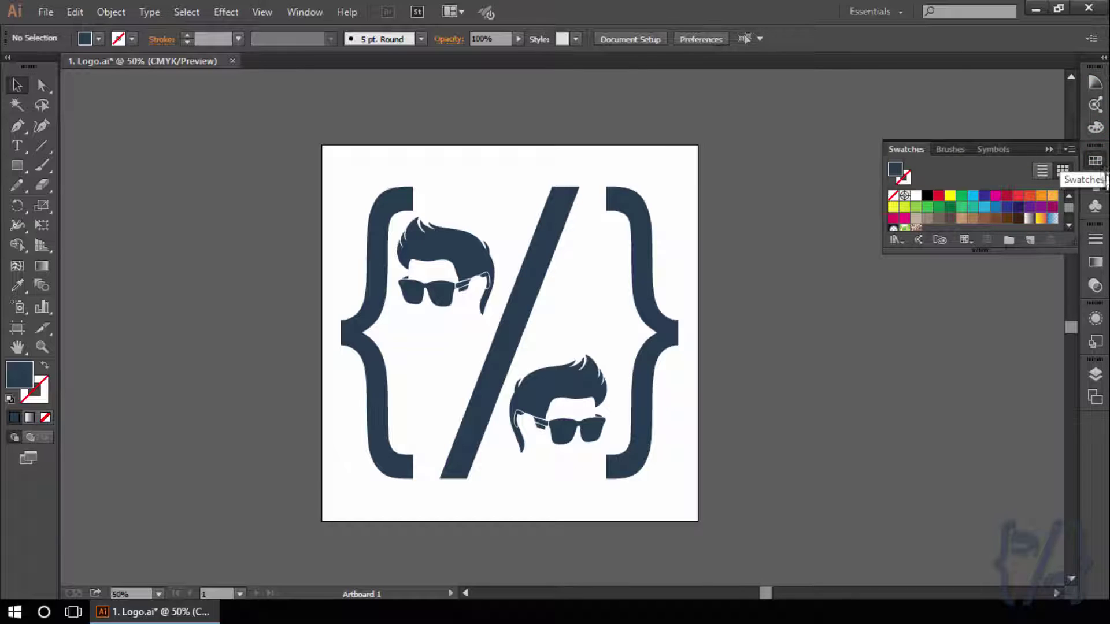
{"action": "left_click", "coordinate": [1095, 184]}
{"action": "left_click", "coordinate": [1095, 206]}
{"action": "left_click", "coordinate": [1095, 184]}
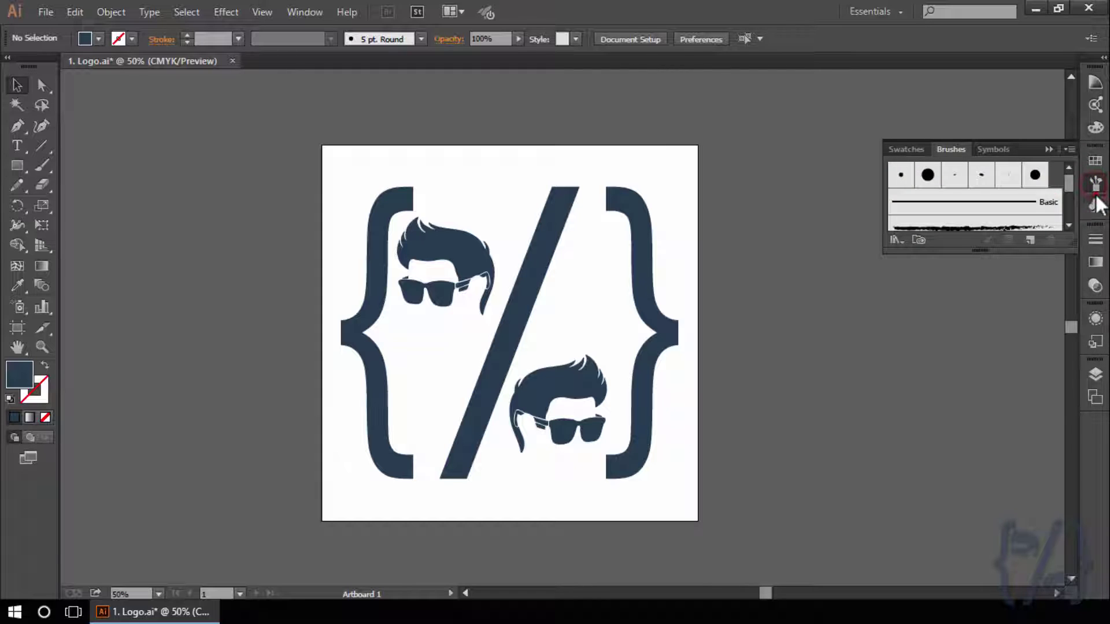
{"action": "left_click", "coordinate": [1095, 207]}
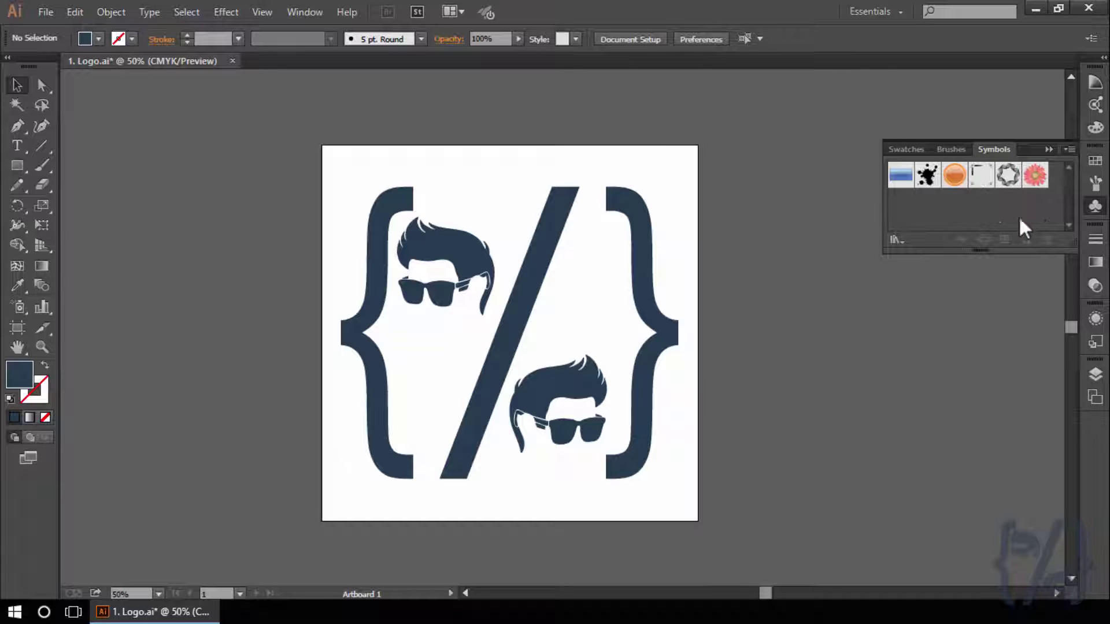
{"action": "left_click", "coordinate": [1096, 207]}
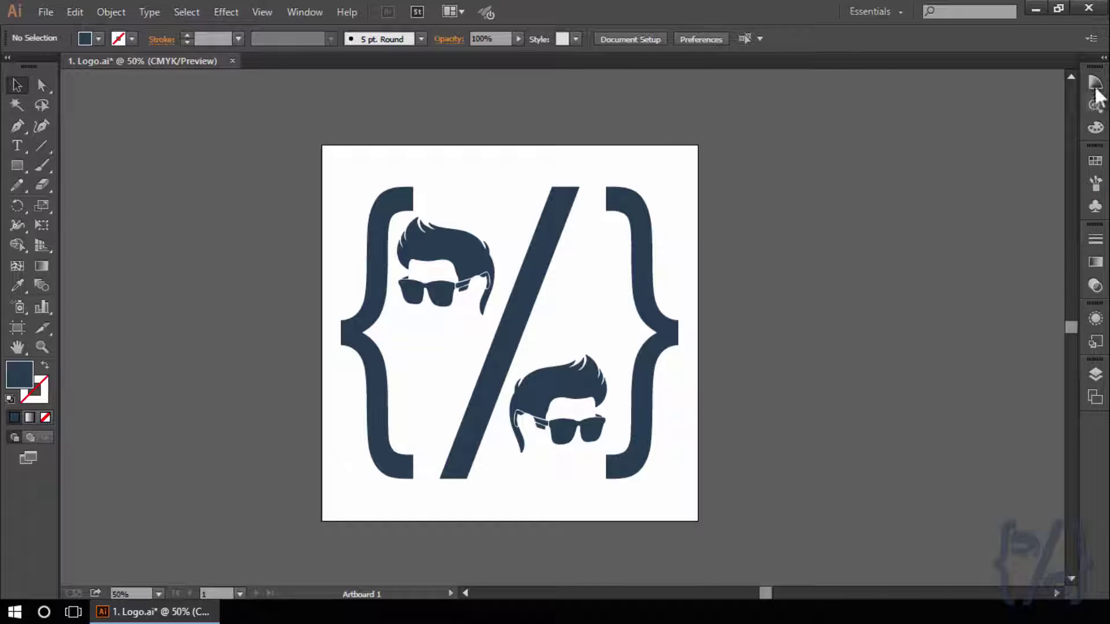
- Expand the dock to full panels and drag the Layers panel out as a floating panel over the canvas
{"action": "left_click", "coordinate": [1103, 58]}
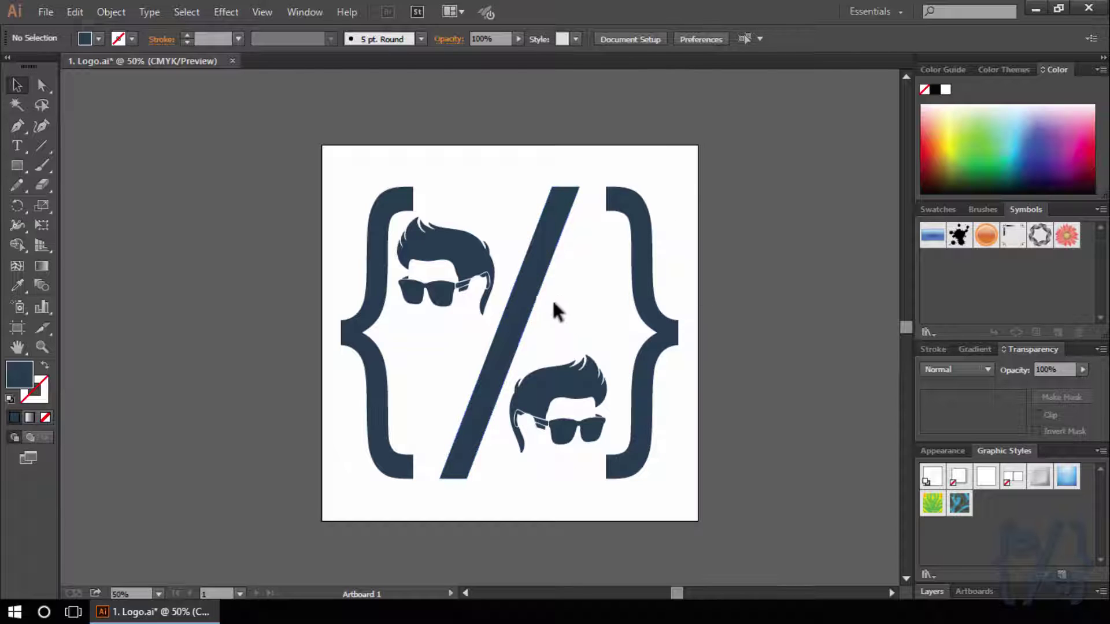
{"action": "left_click", "coordinate": [924, 591]}
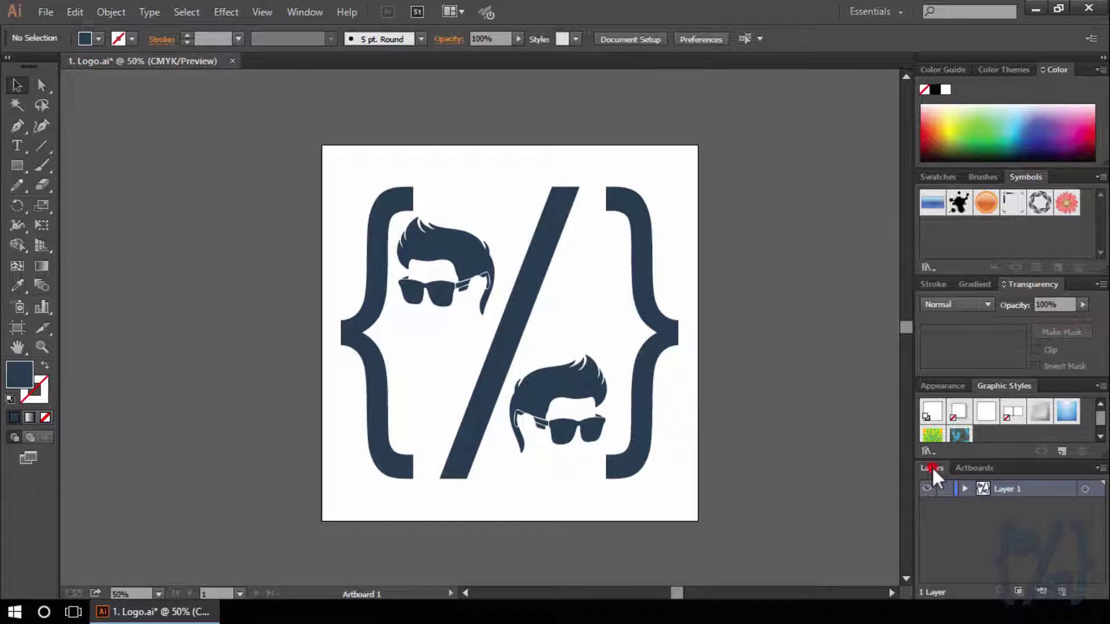
{"action": "mouse_move", "coordinate": [931, 466]}
{"action": "left_mouse_down"}
{"action": "mouse_move", "coordinate": [707, 226]}
{"action": "mouse_move", "coordinate": [773, 186]}
{"action": "left_mouse_up"}
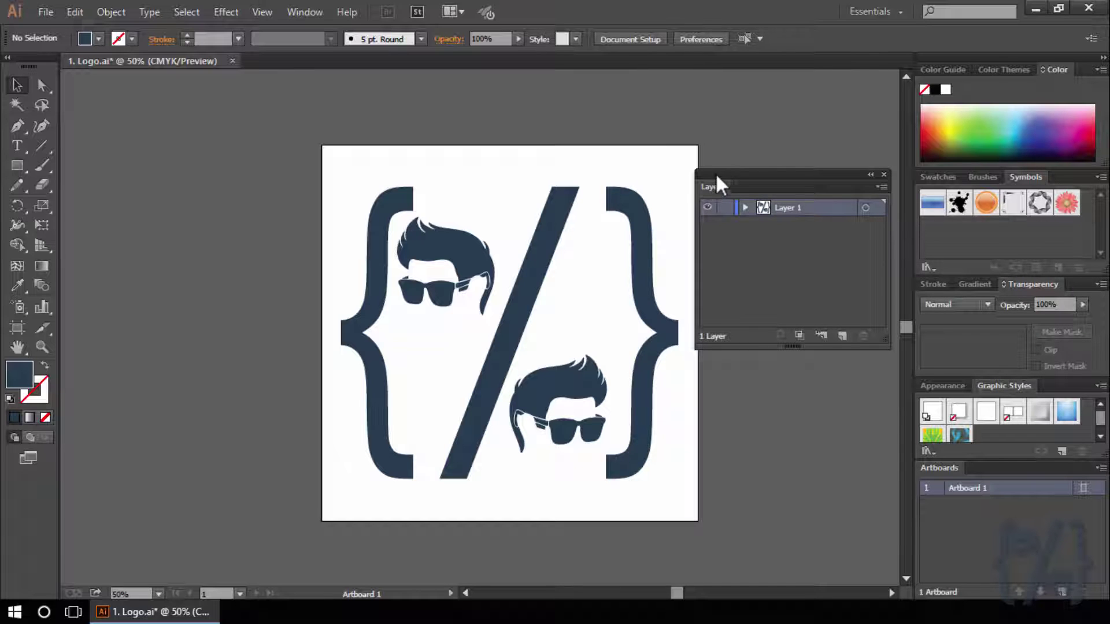
{"action": "mouse_move", "coordinate": [713, 182]}
{"action": "left_mouse_down"}
{"action": "mouse_move", "coordinate": [720, 207]}
{"action": "mouse_move", "coordinate": [843, 91]}
{"action": "mouse_move", "coordinate": [910, 75]}
{"action": "mouse_move", "coordinate": [924, 85]}
{"action": "left_mouse_up"}
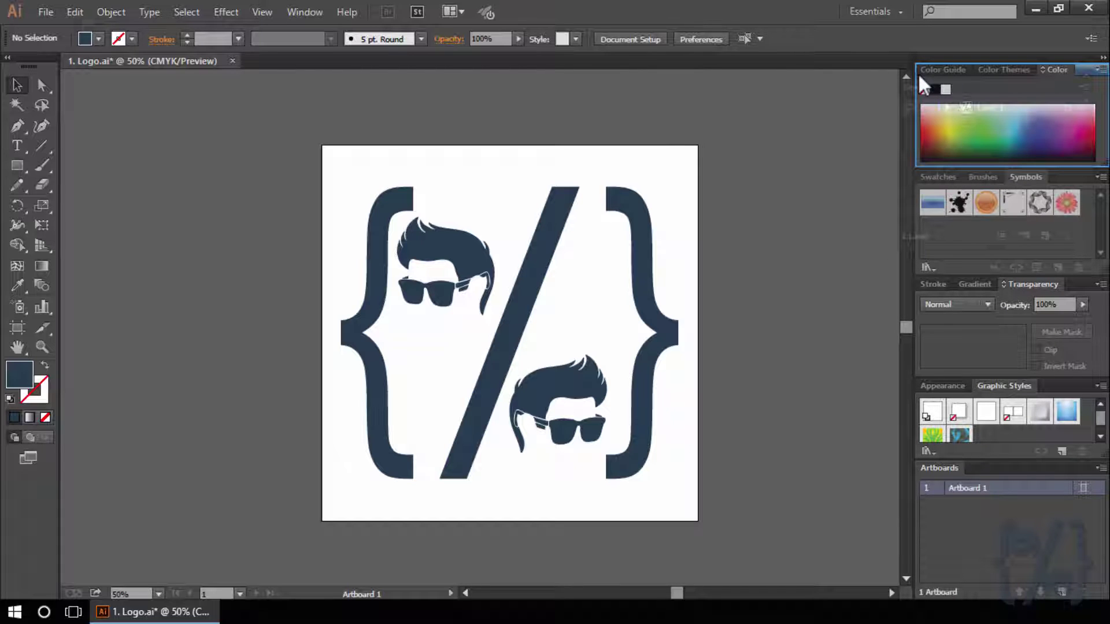
- Dock Layers as its own group at the top of the dock, above the Color group
{"action": "left_click_drag", "start_coordinate": [919, 76], "coordinate": [919, 76]}
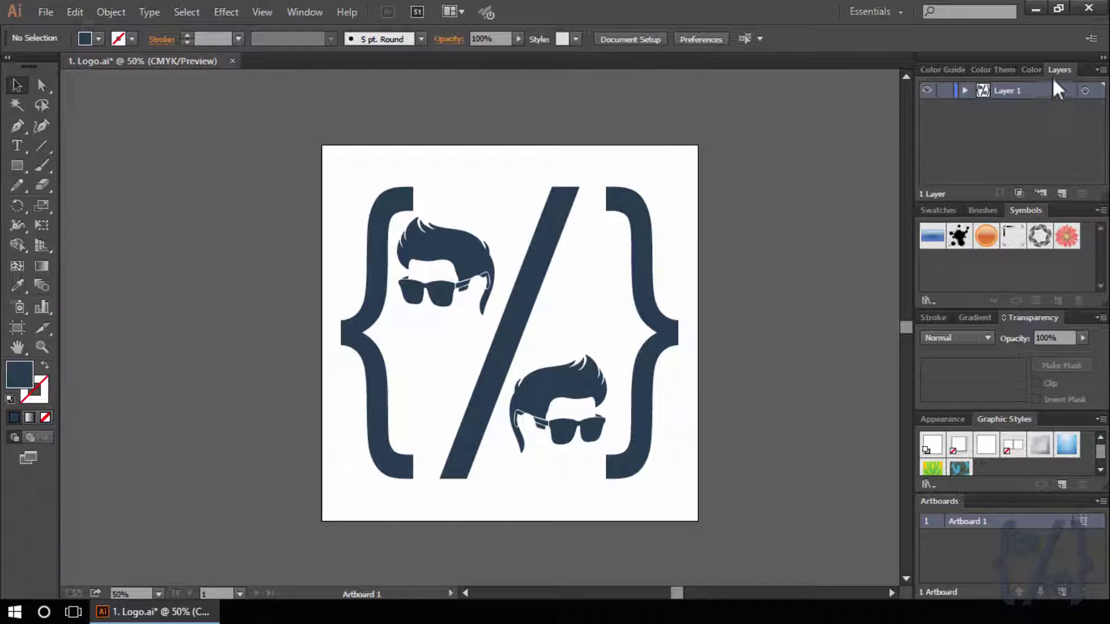
{"action": "mouse_move", "coordinate": [1055, 68]}
{"action": "left_mouse_down"}
{"action": "mouse_move", "coordinate": [978, 82]}
{"action": "mouse_move", "coordinate": [969, 63]}
{"action": "left_mouse_up"}
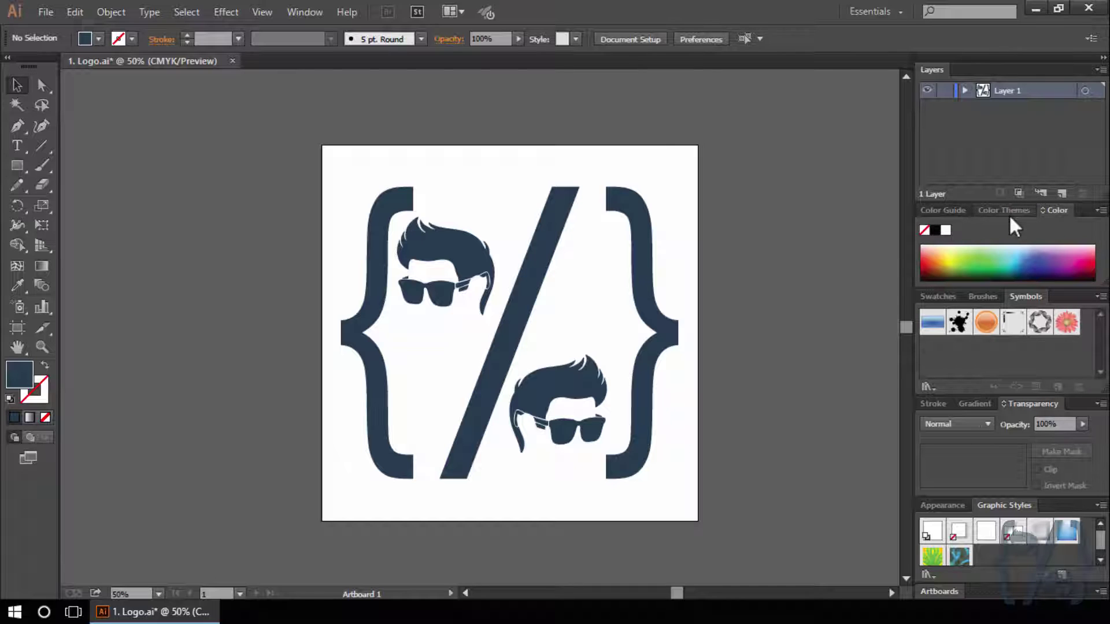
{"action": "left_click", "coordinate": [929, 68]}
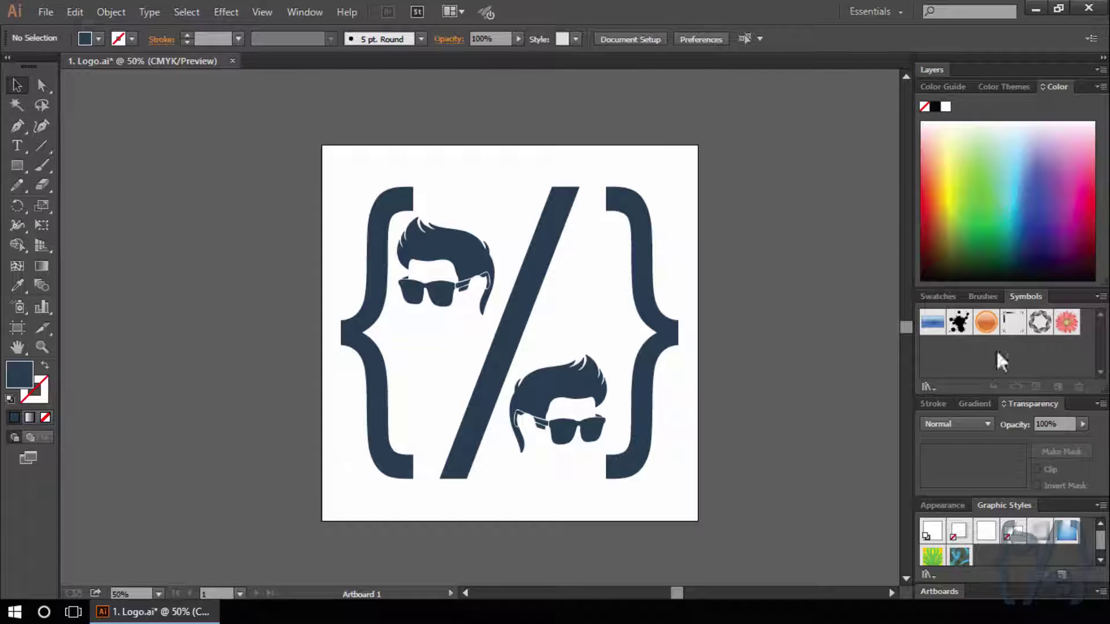
- Collapse the Color, Symbols, Transparency and Graphic Styles groups to their tabs
{"action": "left_click", "coordinate": [1056, 87]}
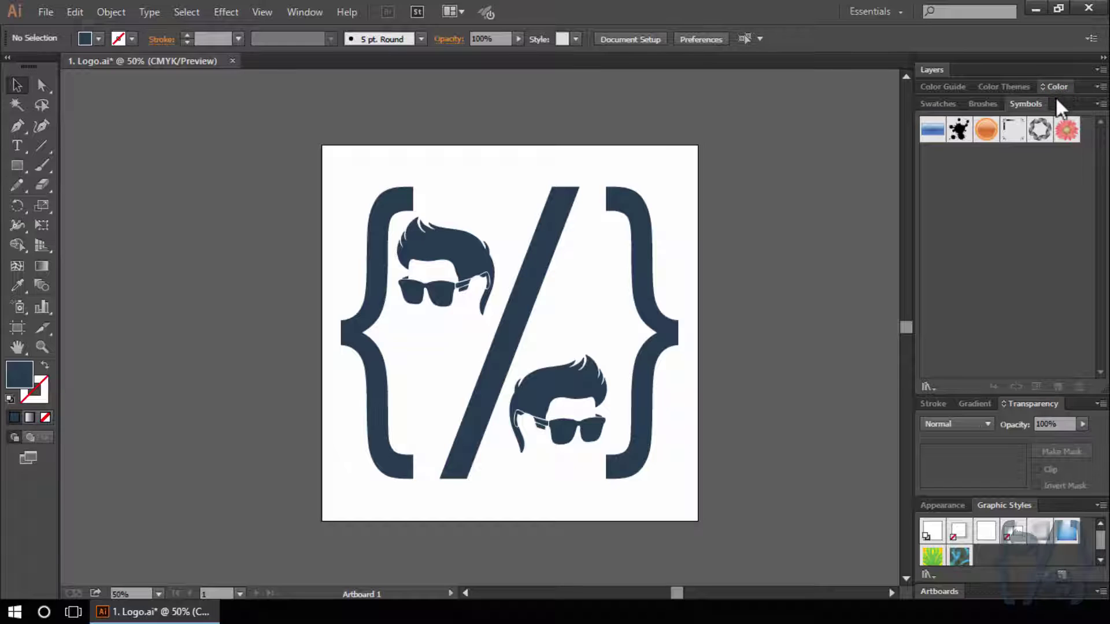
{"action": "left_click", "coordinate": [1031, 103]}
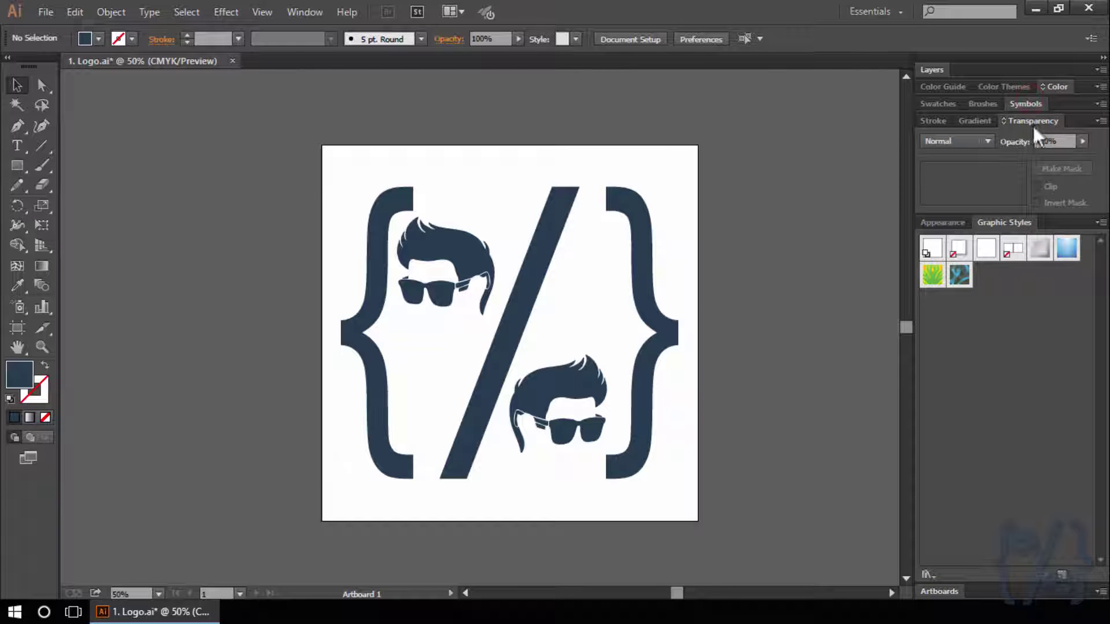
{"action": "left_click", "coordinate": [1033, 121]}
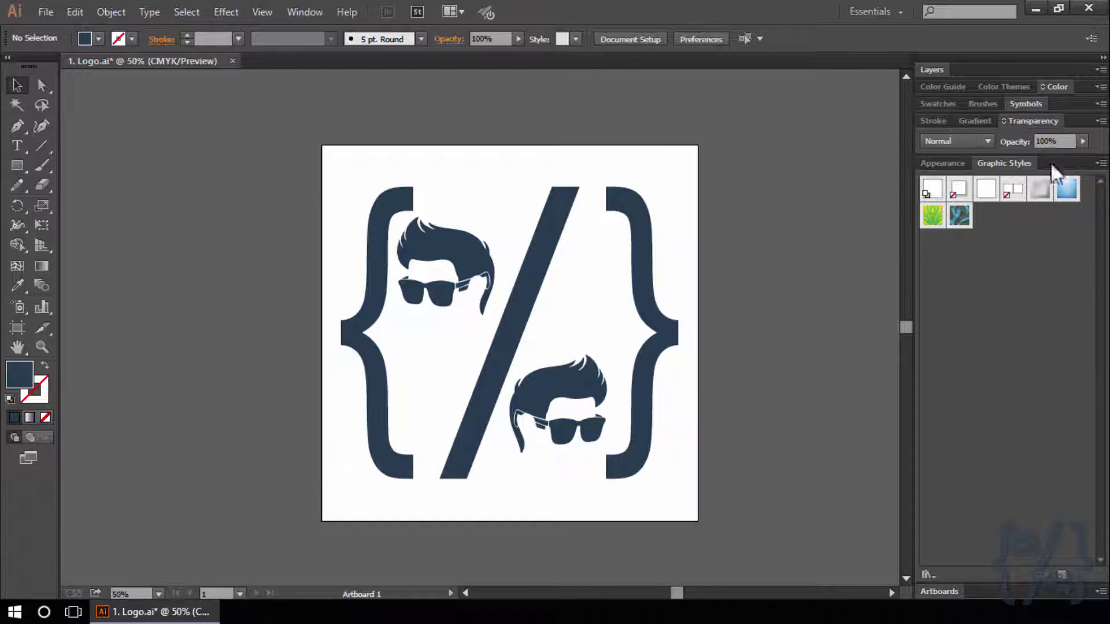
{"action": "left_click", "coordinate": [1008, 161]}
- Float the Layers, Color Guide and Swatches panels out of the dock onto the canvas
{"action": "left_click", "coordinate": [944, 69]}
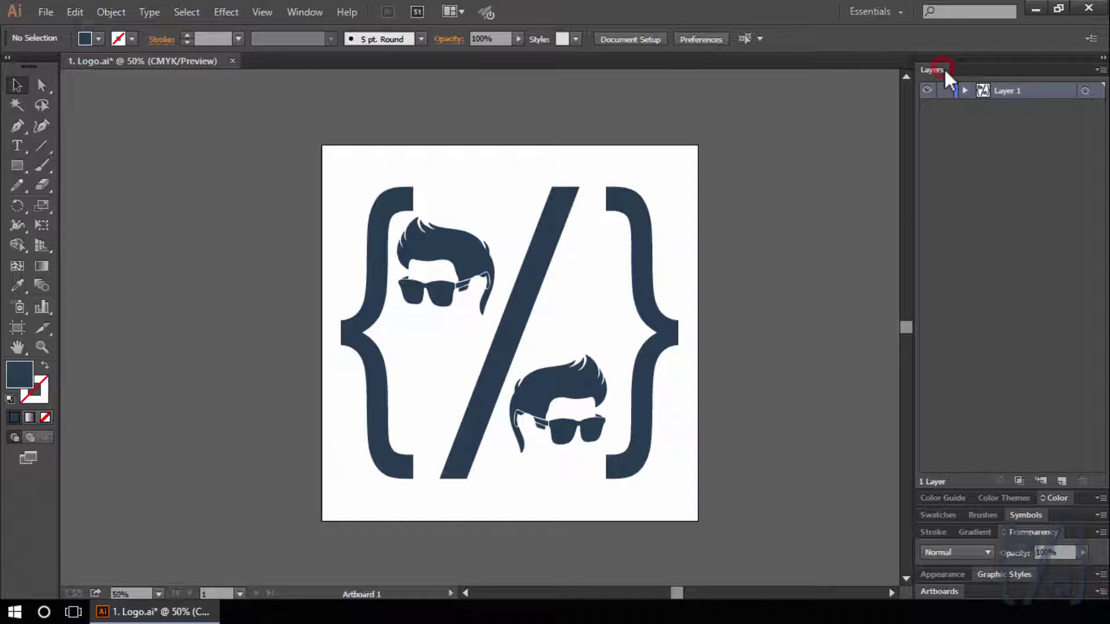
{"action": "left_click_drag", "start_coordinate": [933, 70], "coordinate": [667, 86]}
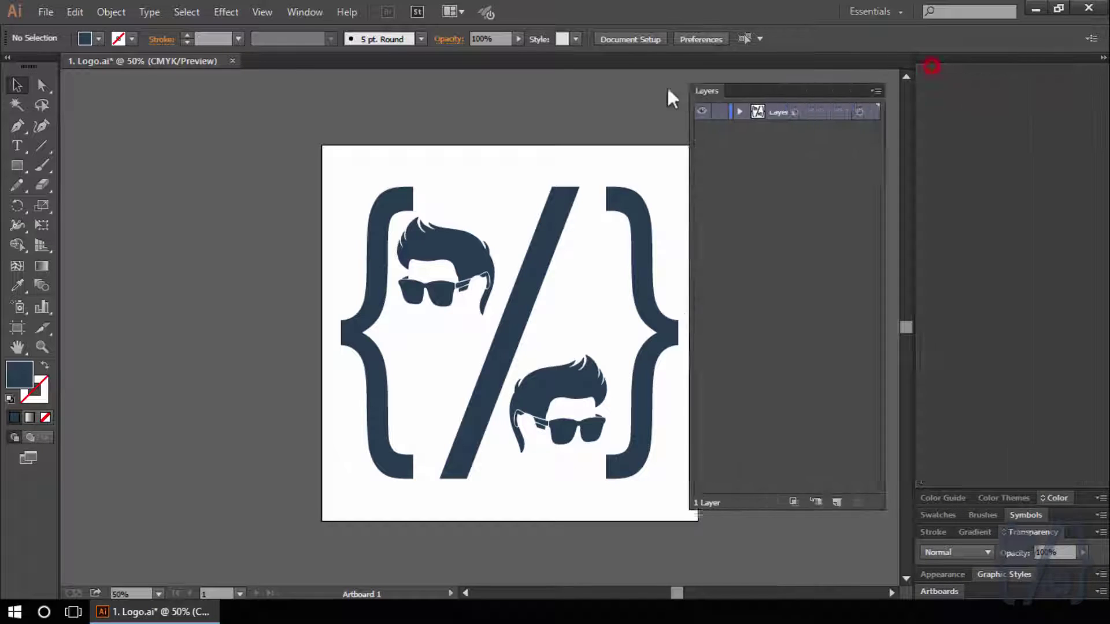
{"action": "left_click_drag", "start_coordinate": [933, 69], "coordinate": [650, 227]}
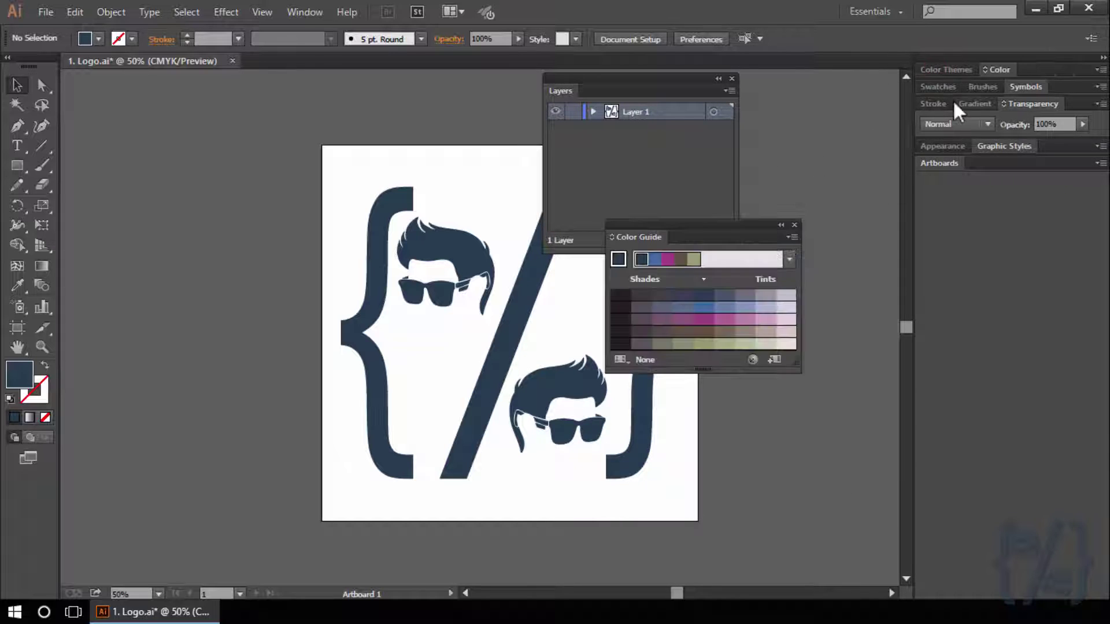
{"action": "left_click_drag", "start_coordinate": [937, 87], "coordinate": [625, 133]}
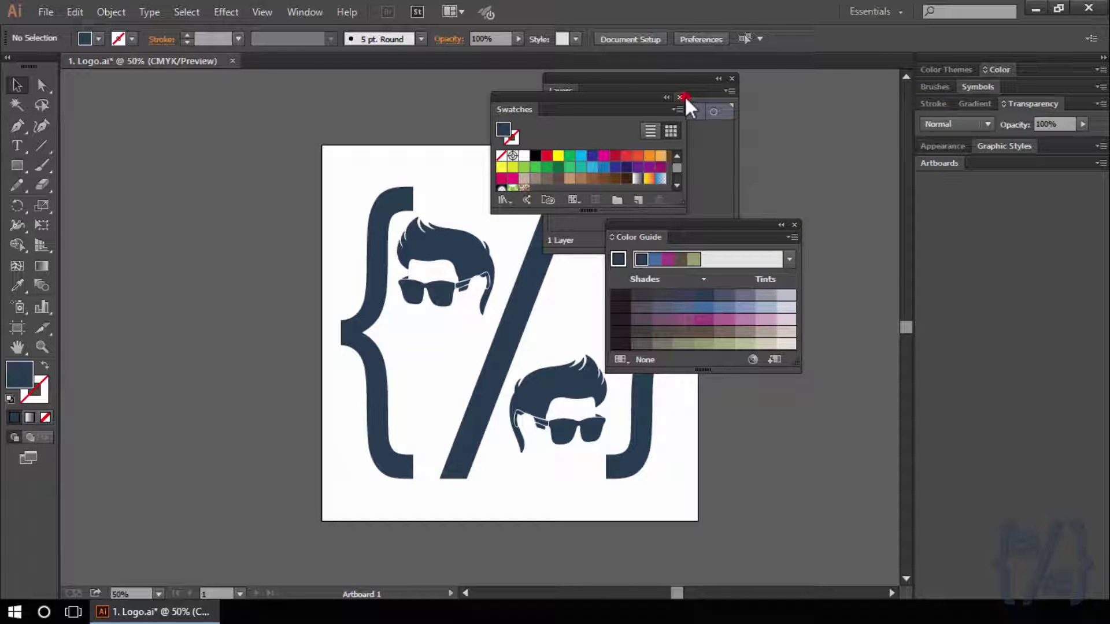
- Close the floating Swatches, Layers and Color Guide panels
{"action": "left_click", "coordinate": [681, 97]}
{"action": "left_click", "coordinate": [732, 79]}
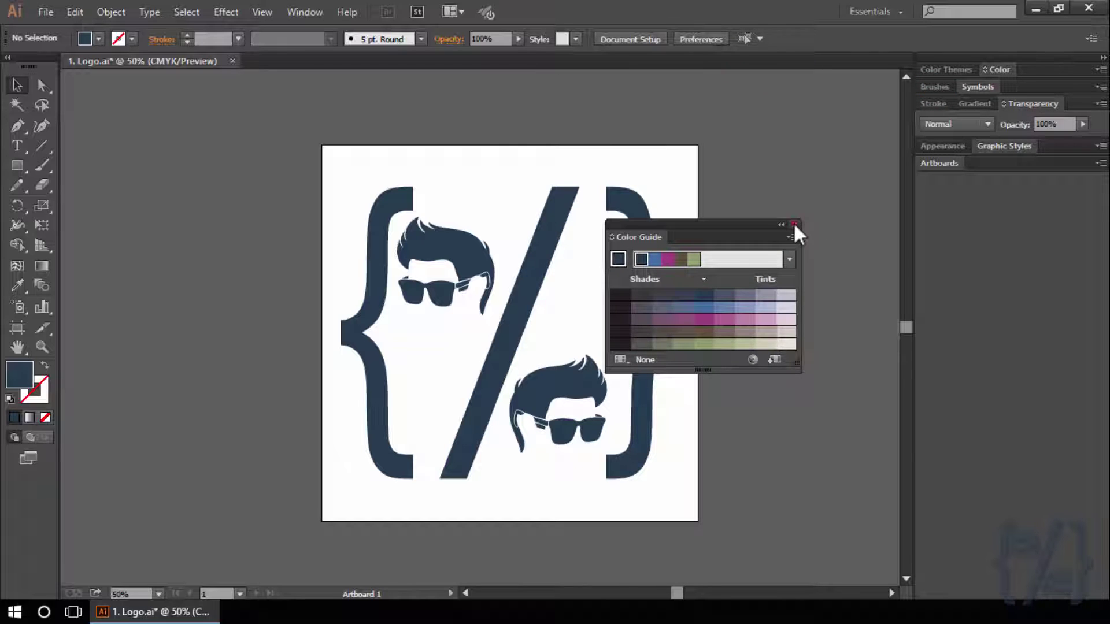
{"action": "left_click", "coordinate": [793, 225]}
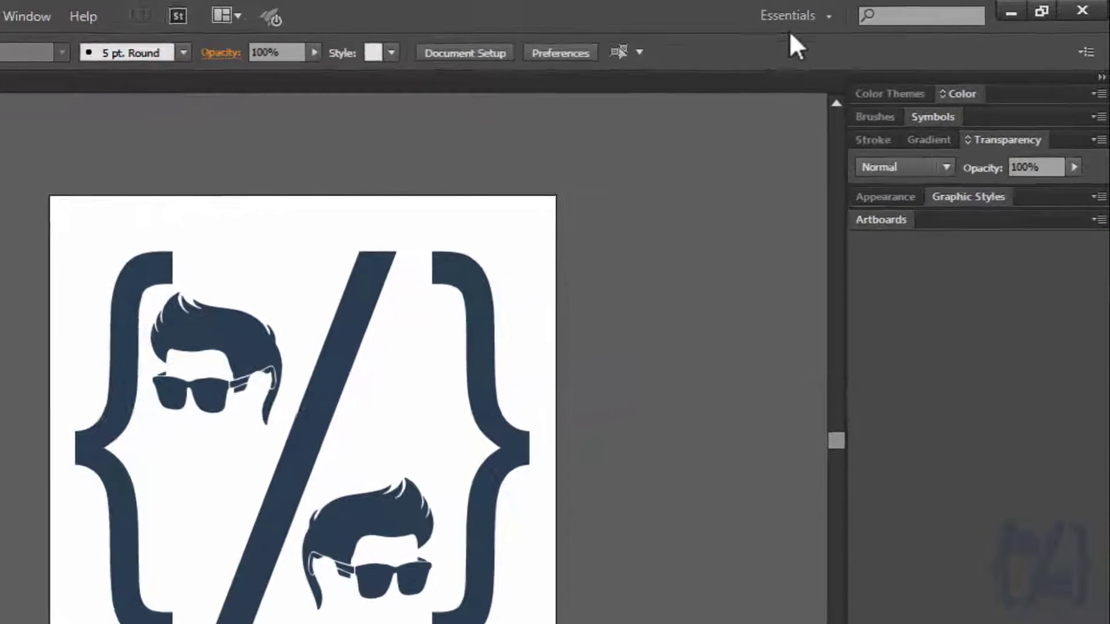
- Reset the Essentials workspace and expand the panel column to full panels
{"action": "left_click", "coordinate": [796, 16]}
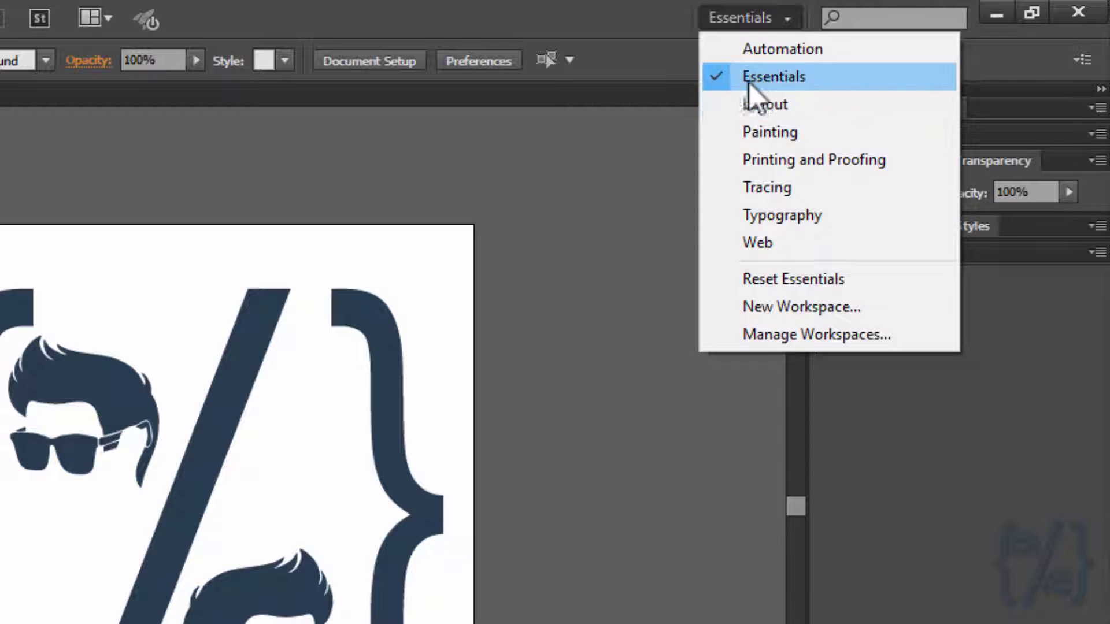
{"action": "left_click", "coordinate": [878, 279]}
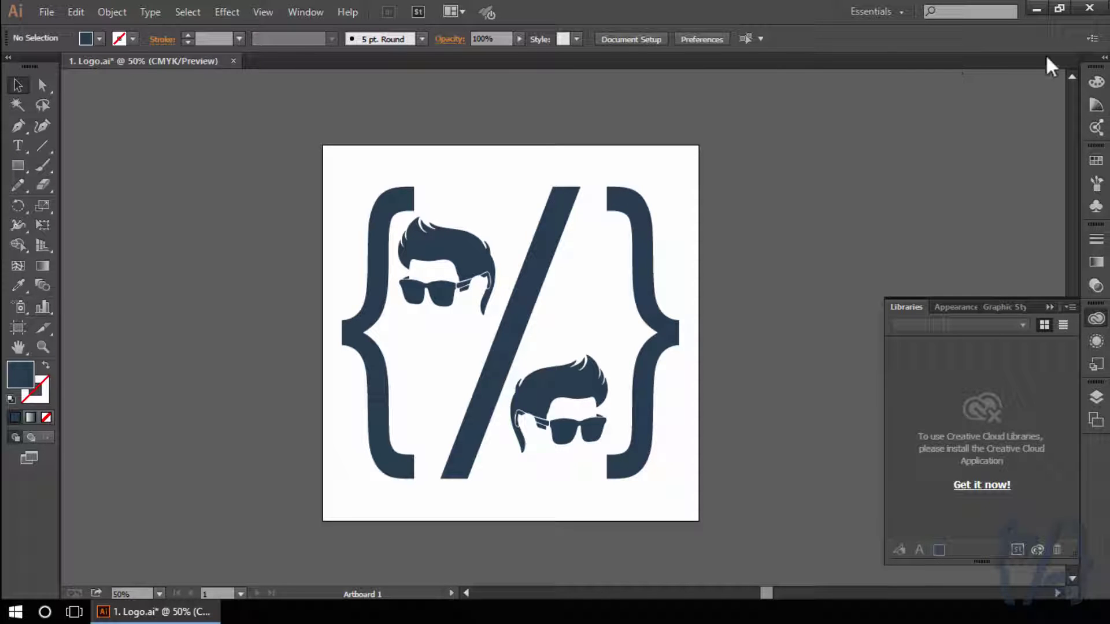
{"action": "left_click", "coordinate": [1101, 58]}
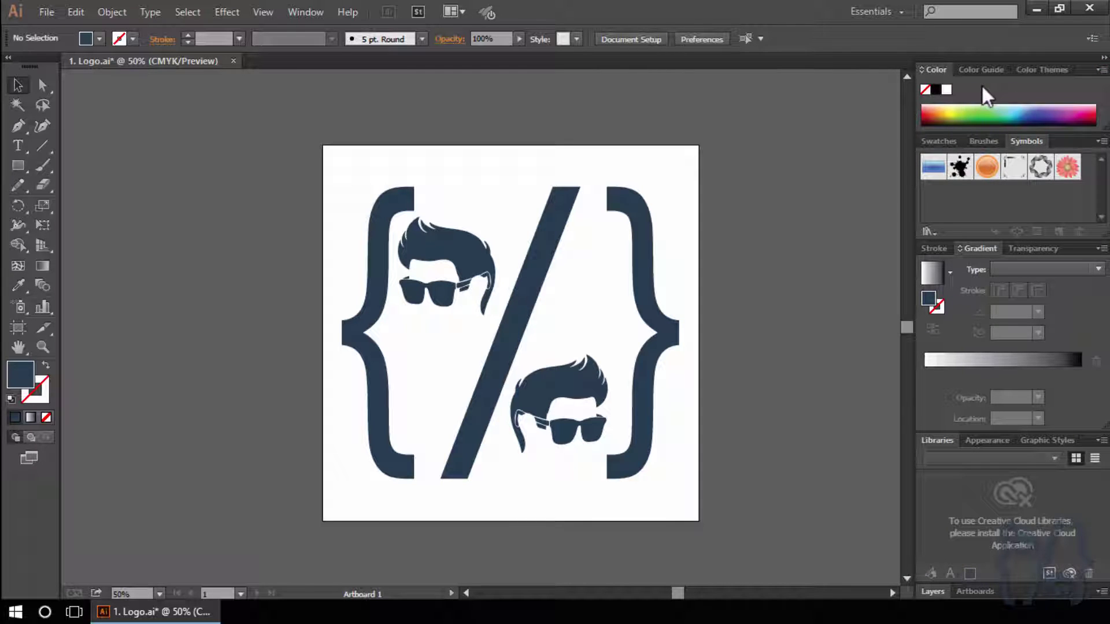
- Float the Color Guide and Color panels over the canvas, then reset Essentials again
{"action": "left_click_drag", "start_coordinate": [980, 68], "coordinate": [686, 116]}
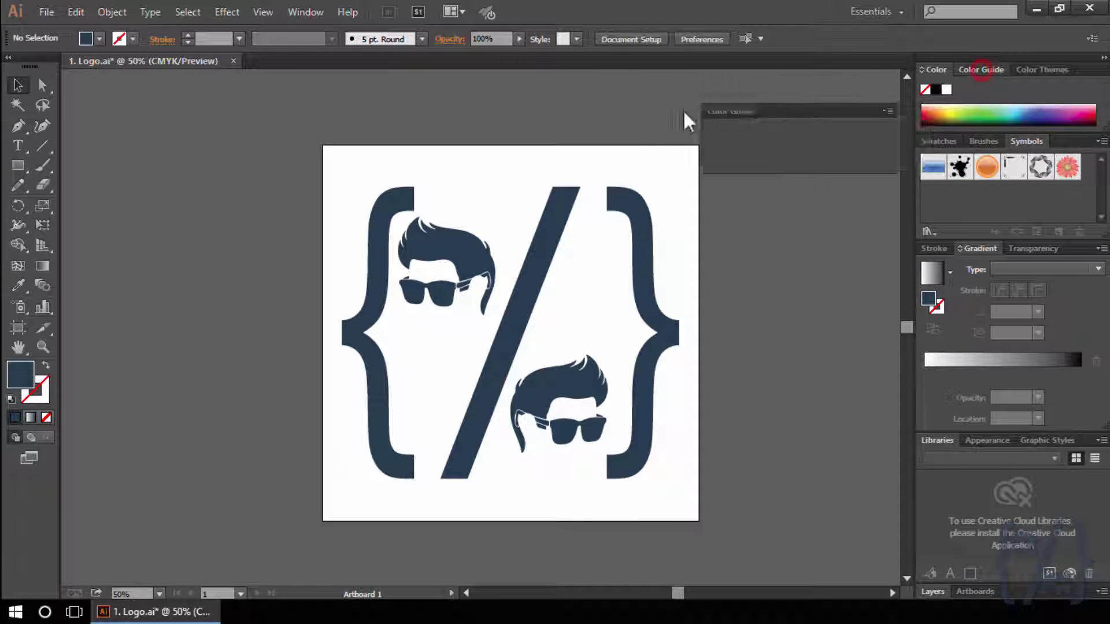
{"action": "left_click_drag", "start_coordinate": [936, 69], "coordinate": [678, 282]}
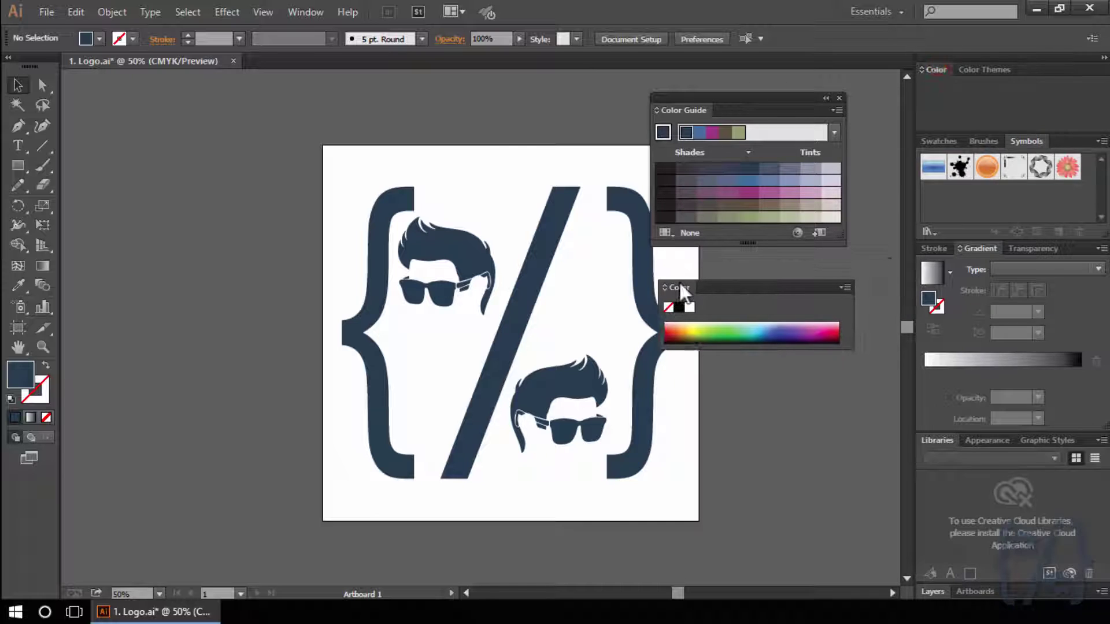
{"action": "left_click", "coordinate": [898, 11]}
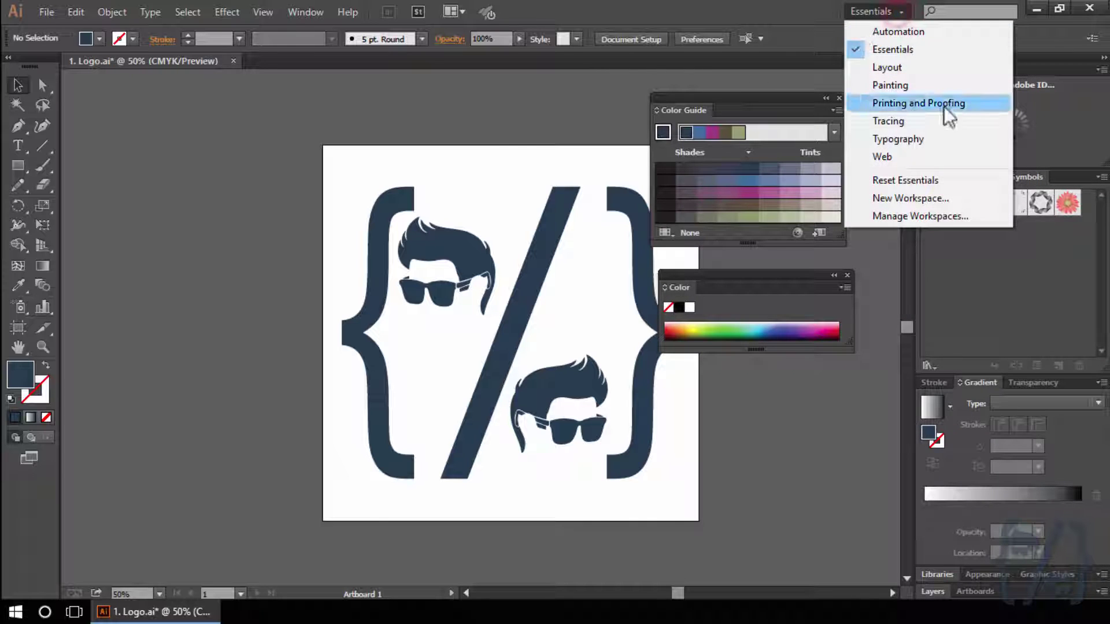
{"action": "left_click", "coordinate": [940, 179]}
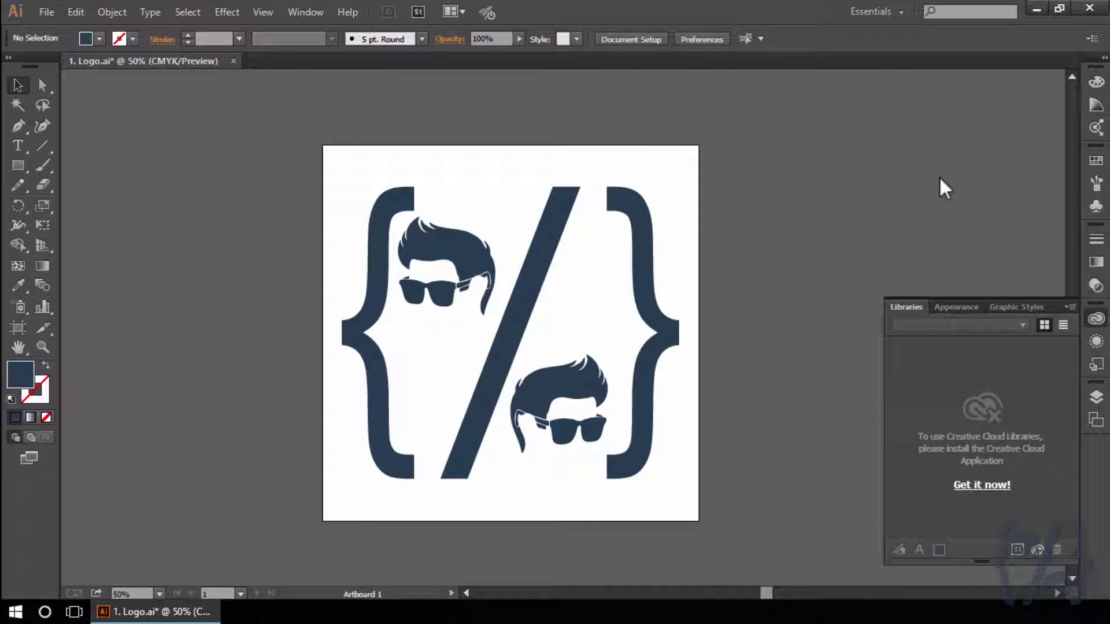
- Open Window > Align and dock the Transform/Align/Pathfinder group into the expanded column above Gradient
{"action": "left_click", "coordinate": [1100, 65]}
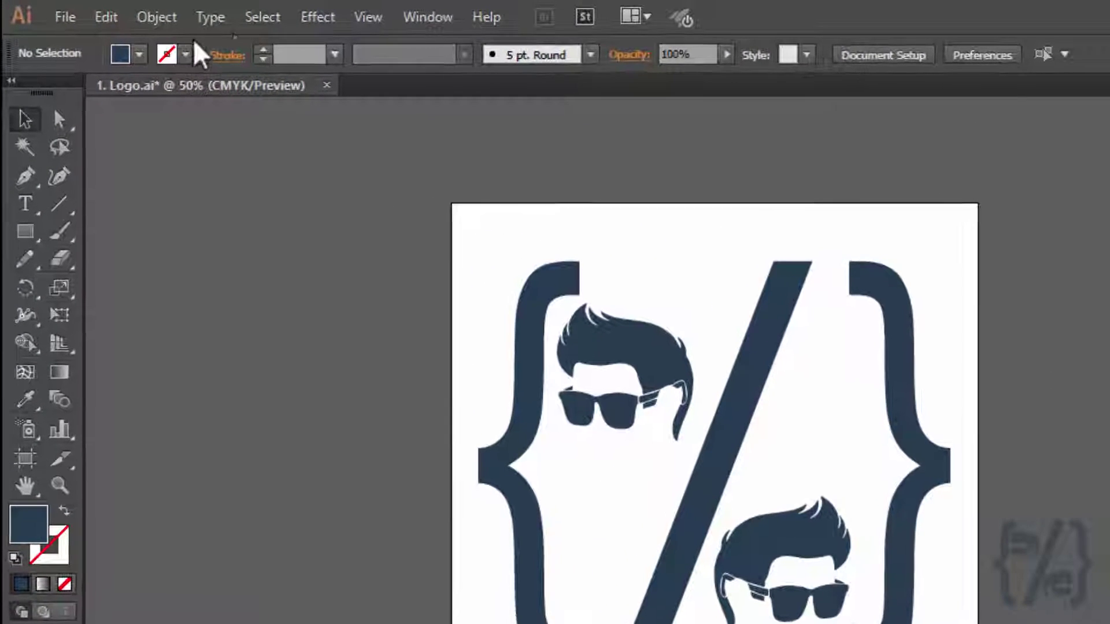
{"action": "left_click", "coordinate": [422, 26]}
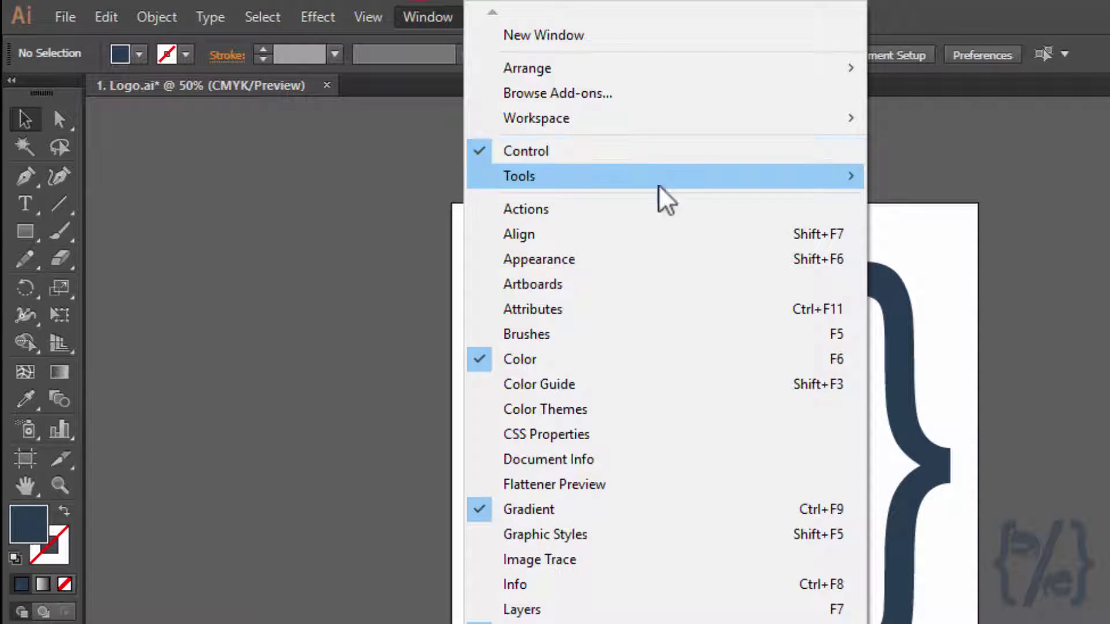
{"action": "left_click", "coordinate": [603, 237]}
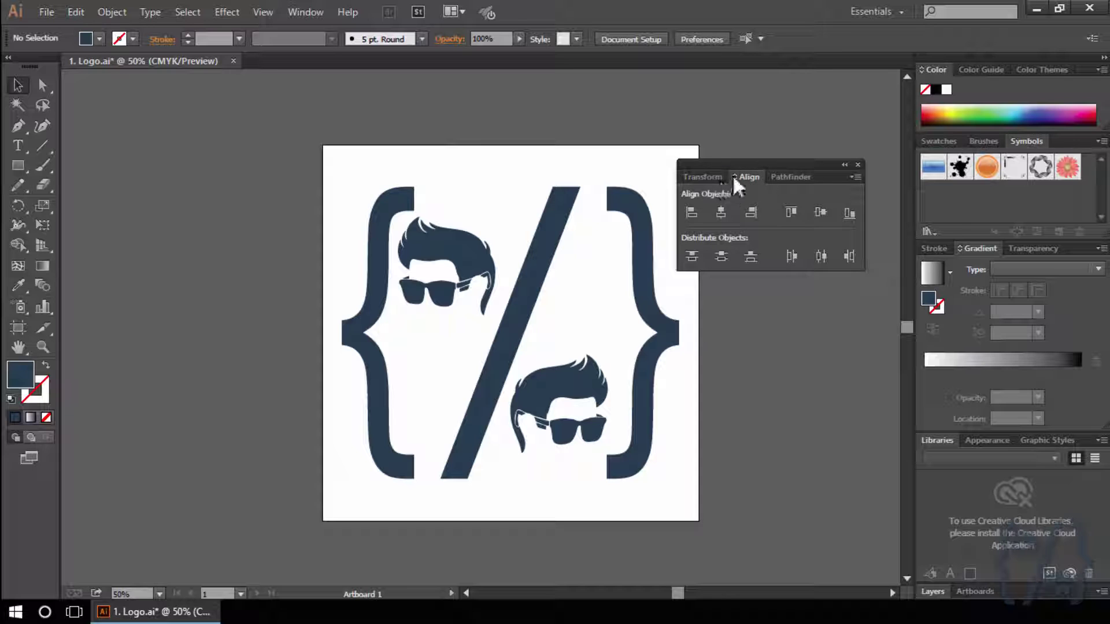
{"action": "mouse_move", "coordinate": [773, 190]}
{"action": "left_mouse_down"}
{"action": "mouse_move", "coordinate": [775, 152]}
{"action": "mouse_move", "coordinate": [791, 184]}
{"action": "mouse_move", "coordinate": [776, 204]}
{"action": "mouse_move", "coordinate": [792, 219]}
{"action": "mouse_move", "coordinate": [793, 139]}
{"action": "mouse_move", "coordinate": [835, 158]}
{"action": "mouse_move", "coordinate": [811, 216]}
{"action": "mouse_move", "coordinate": [864, 251]}
{"action": "mouse_move", "coordinate": [917, 250]}
{"action": "left_mouse_up"}
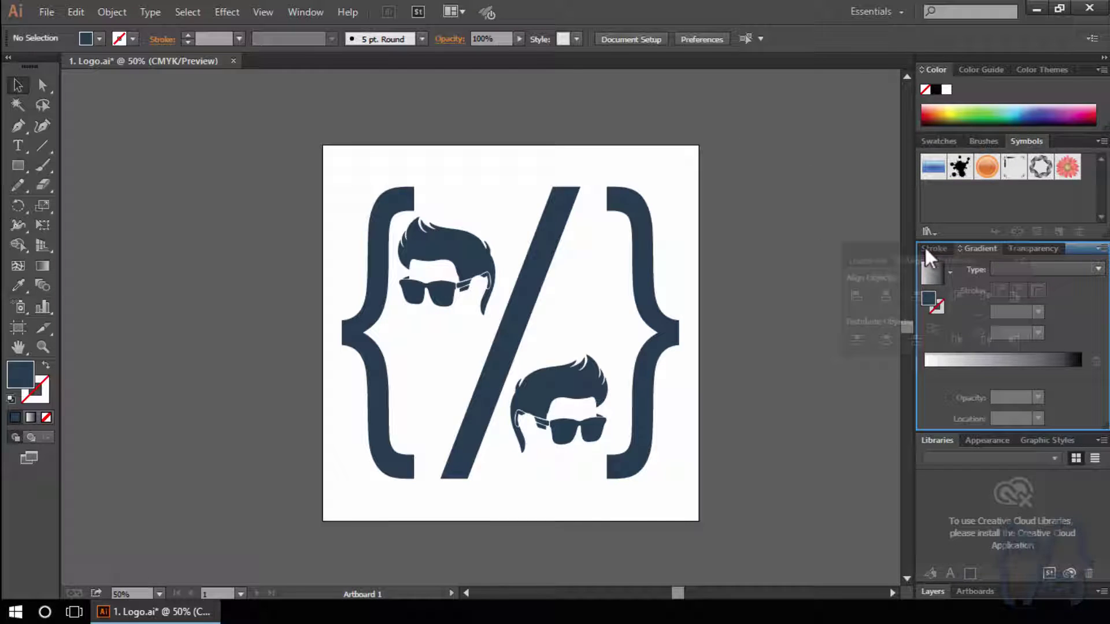
{"action": "left_click_drag", "start_coordinate": [924, 247], "coordinate": [926, 248]}
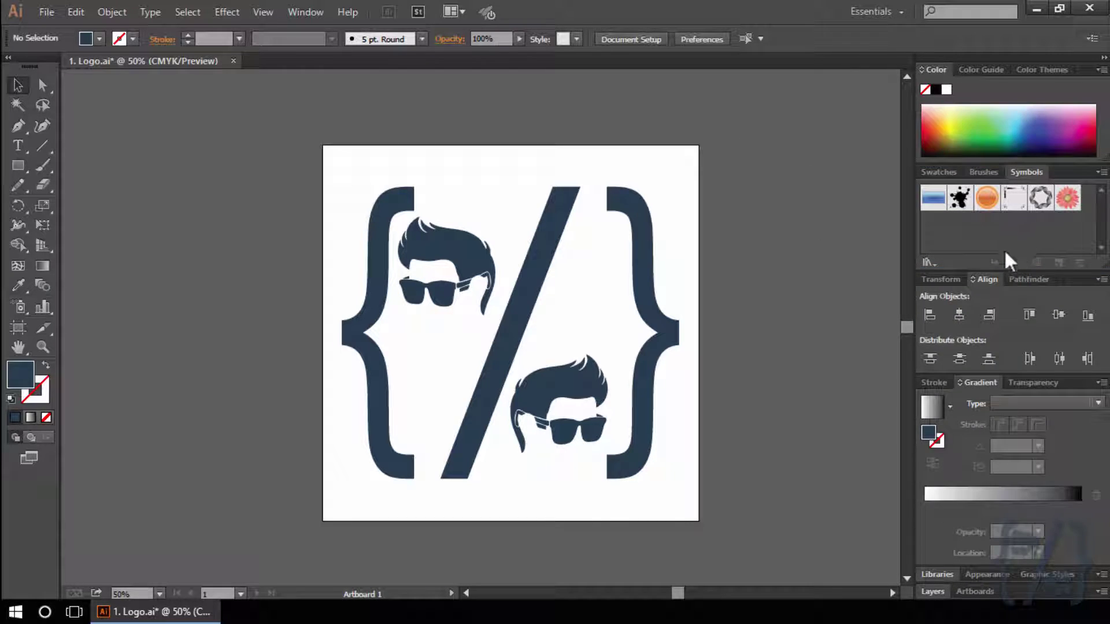
{"action": "left_click", "coordinate": [986, 278]}
{"action": "left_click", "coordinate": [318, 13]}
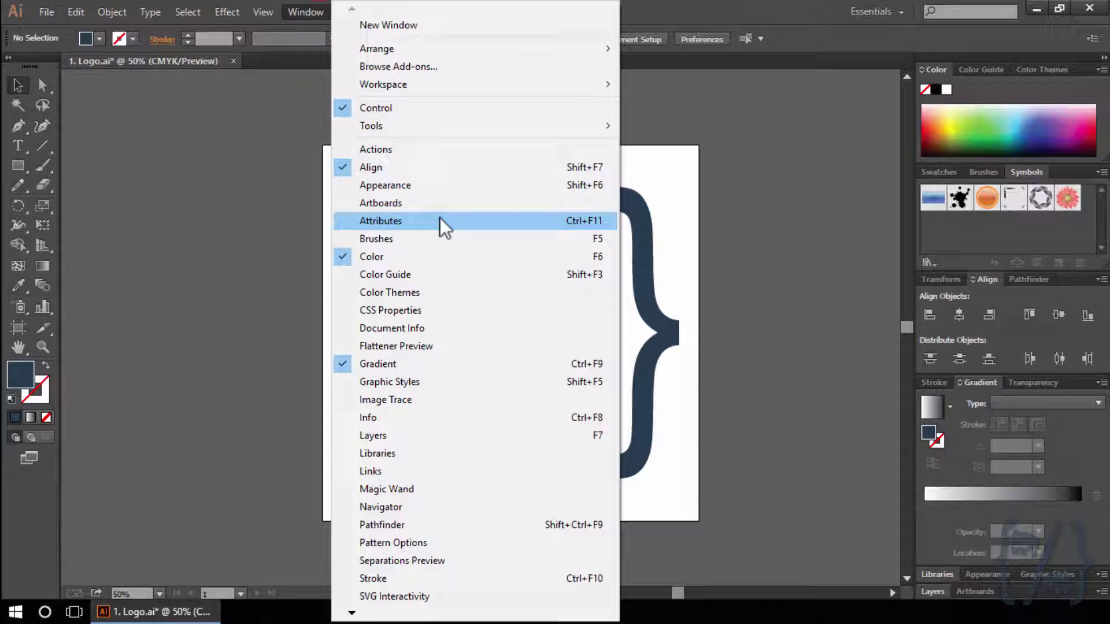
{"action": "left_click", "coordinate": [439, 220]}
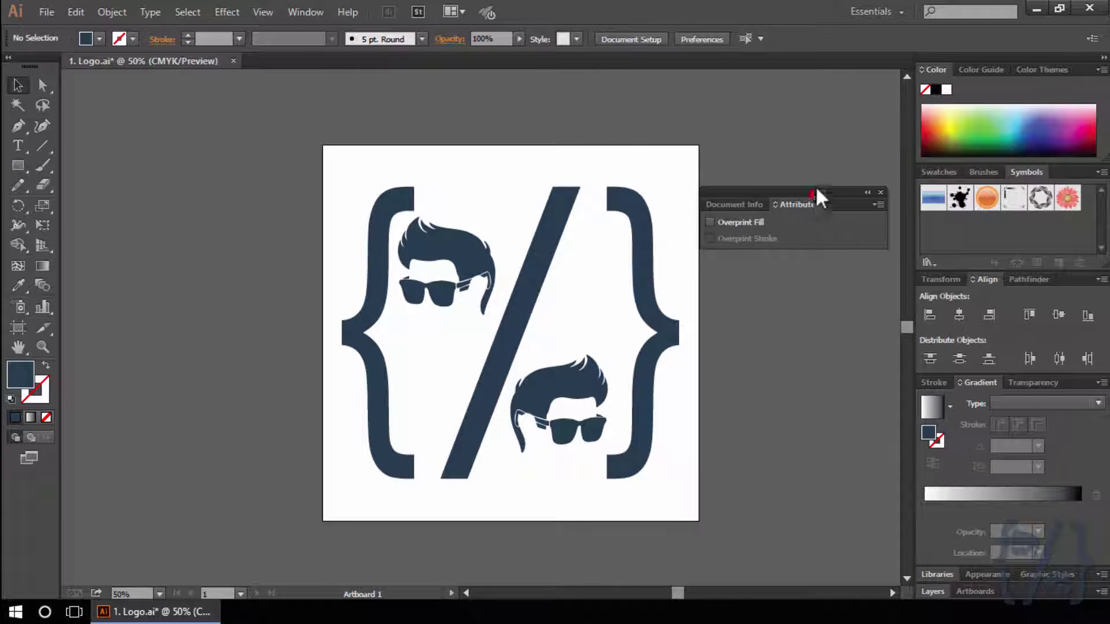
{"action": "left_click_drag", "start_coordinate": [816, 191], "coordinate": [837, 168]}
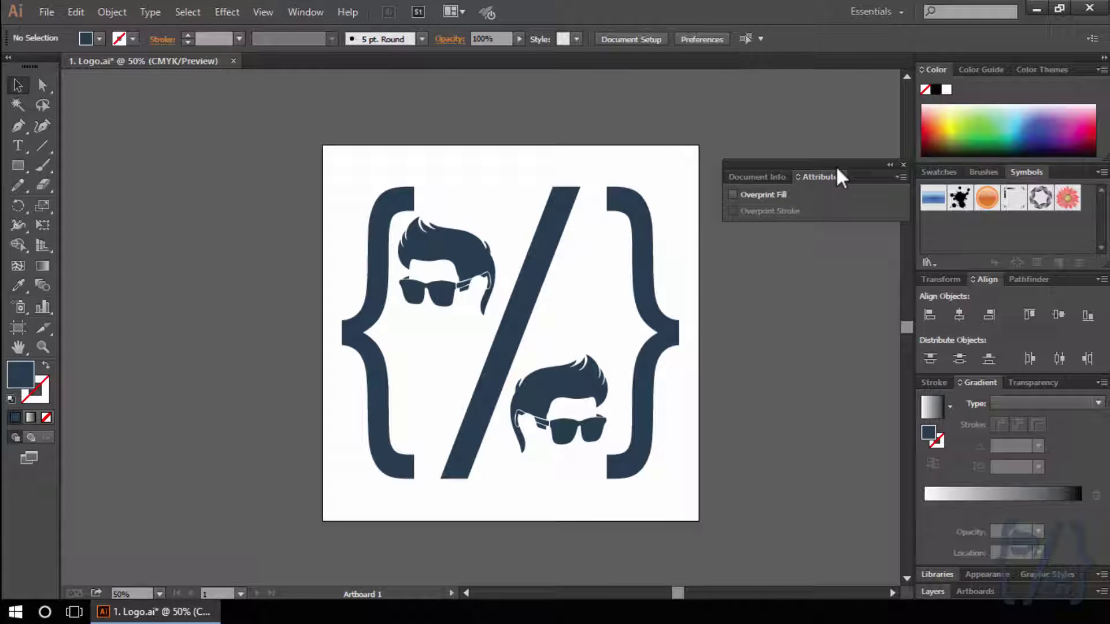
{"action": "mouse_move", "coordinate": [836, 165]}
{"action": "left_mouse_down"}
{"action": "mouse_move", "coordinate": [865, 260]}
{"action": "mouse_move", "coordinate": [840, 167]}
{"action": "left_mouse_up"}
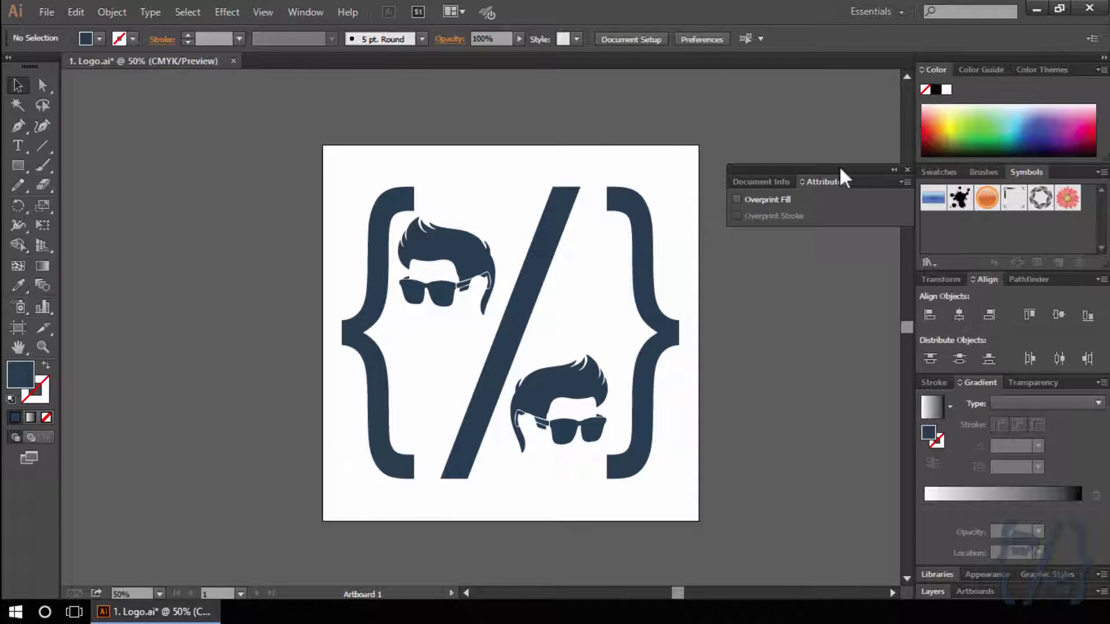
{"action": "left_click", "coordinate": [894, 169]}
{"action": "left_click_drag", "start_coordinate": [772, 165], "coordinate": [788, 139]}
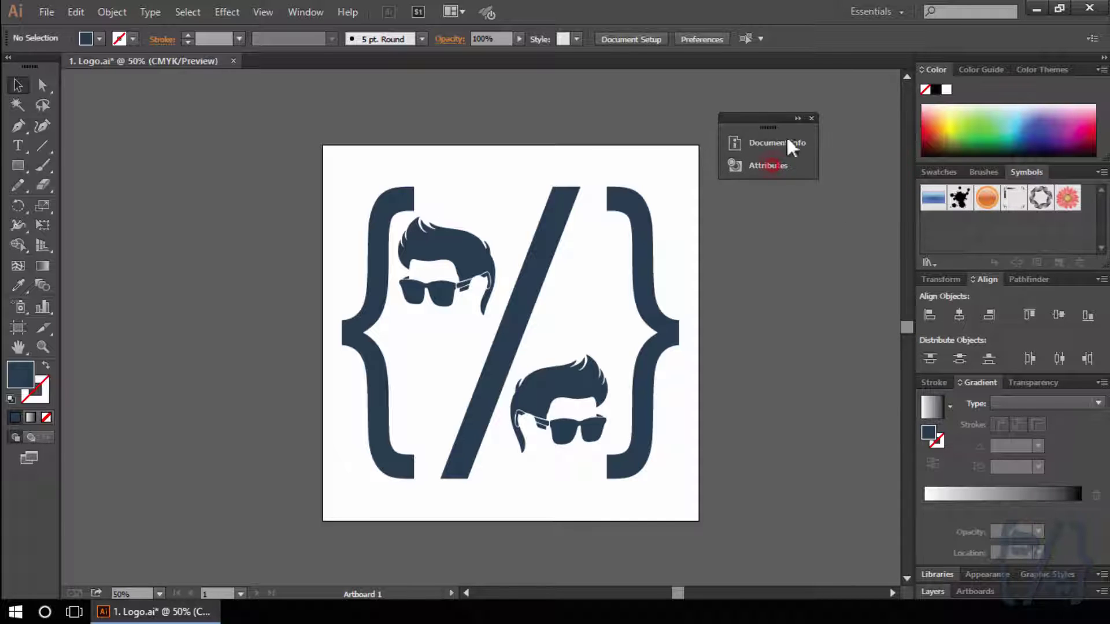
{"action": "left_click", "coordinate": [817, 155]}
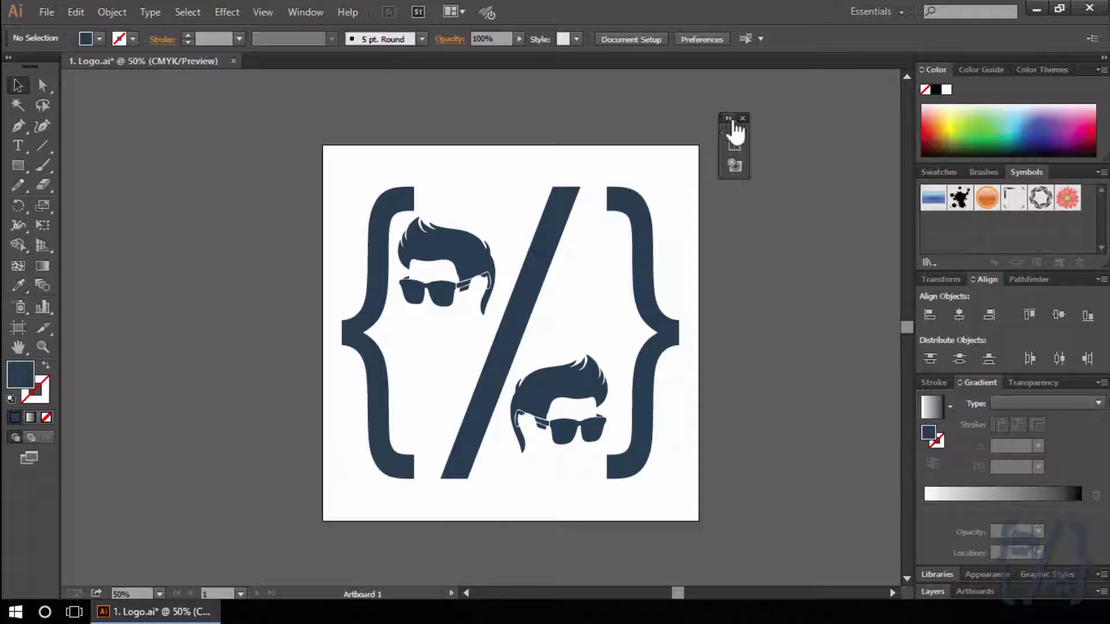
{"action": "left_click", "coordinate": [741, 120]}
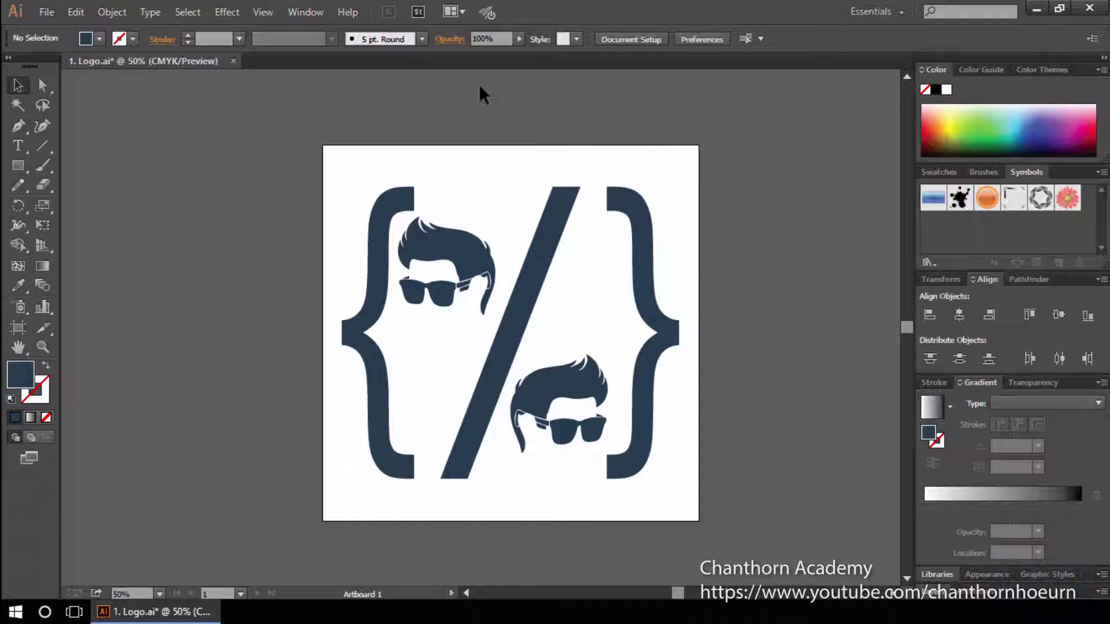